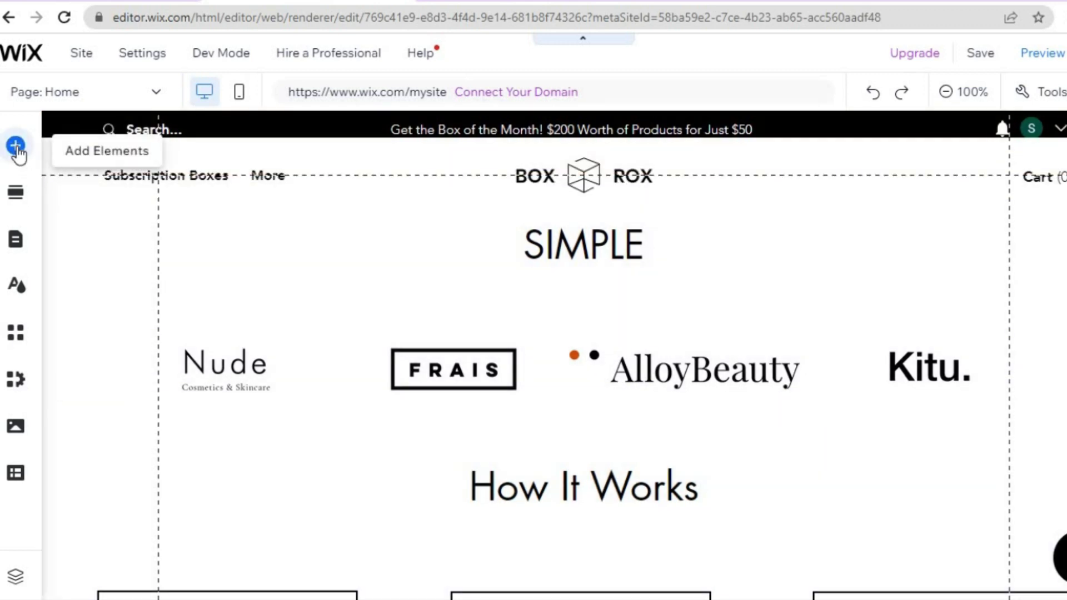
Browse the Add Elements catalogue to the Video & Music single video players.
left_click(16, 147)
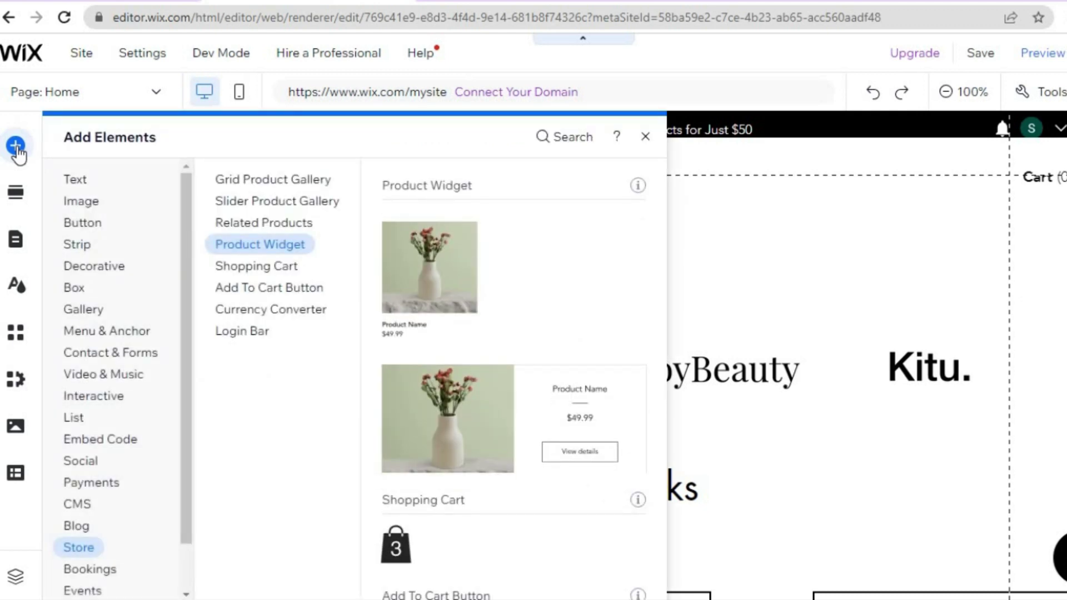
left_click(100, 332)
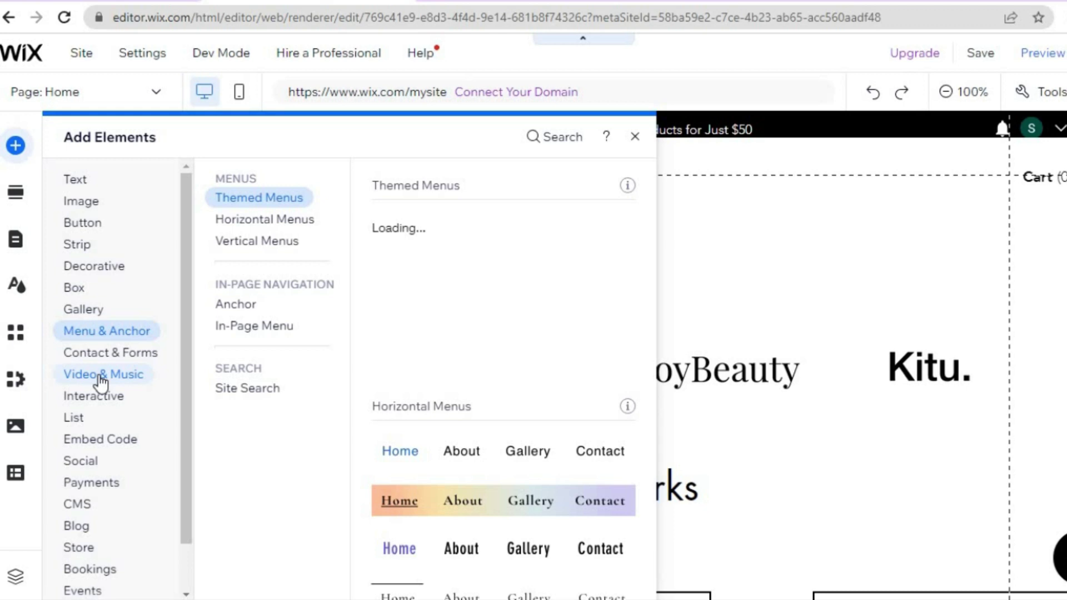
left_click(100, 378)
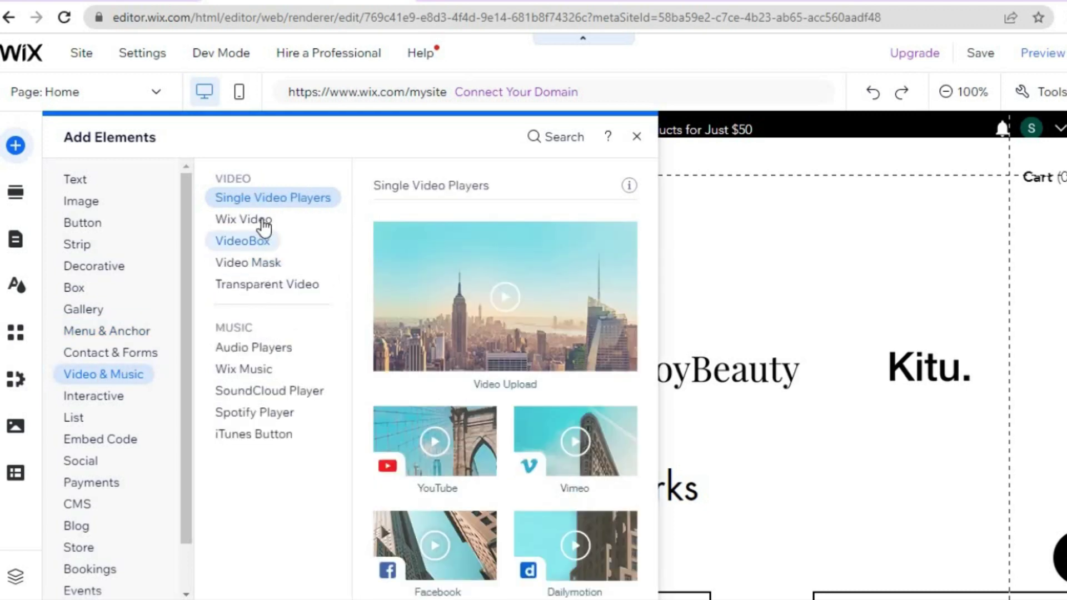
left_click(262, 251)
left_click(265, 212)
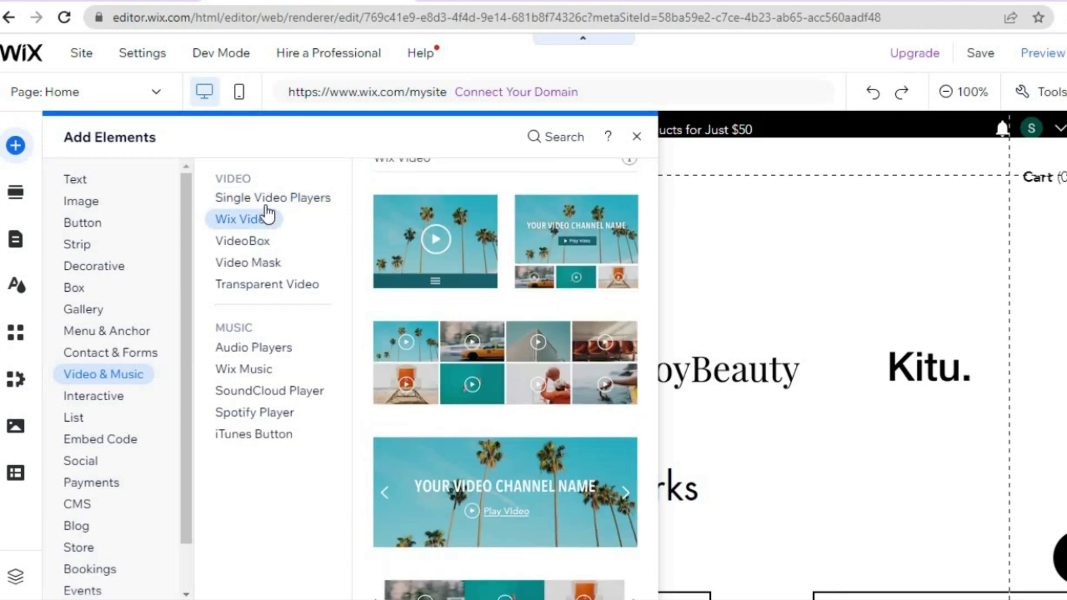
left_click(265, 206)
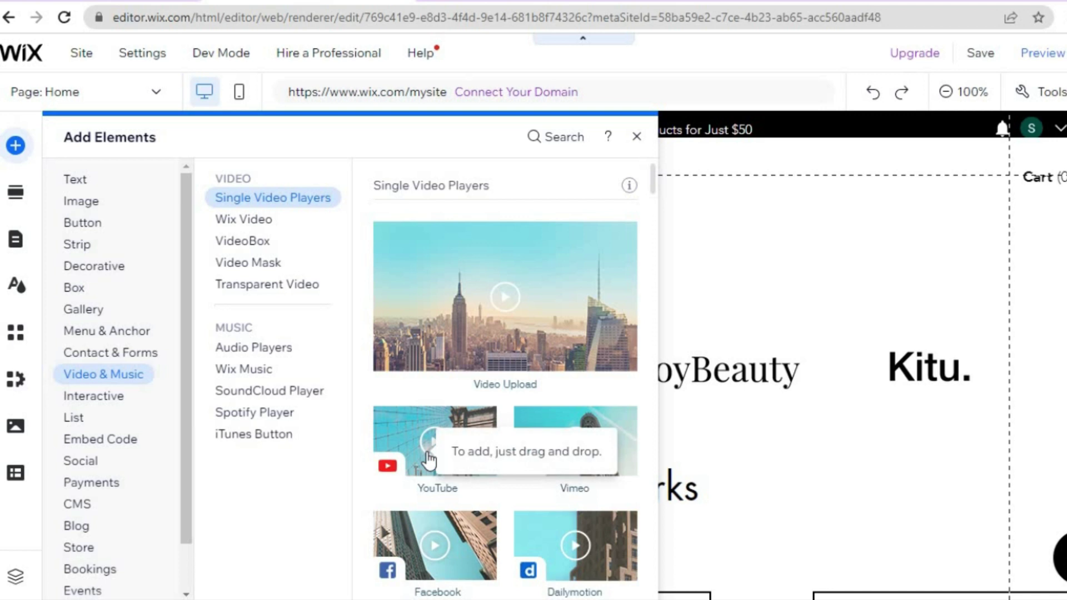
Place a YouTube video player on the home page above the How It Works steps.
left_click_drag(429, 460, 776, 506)
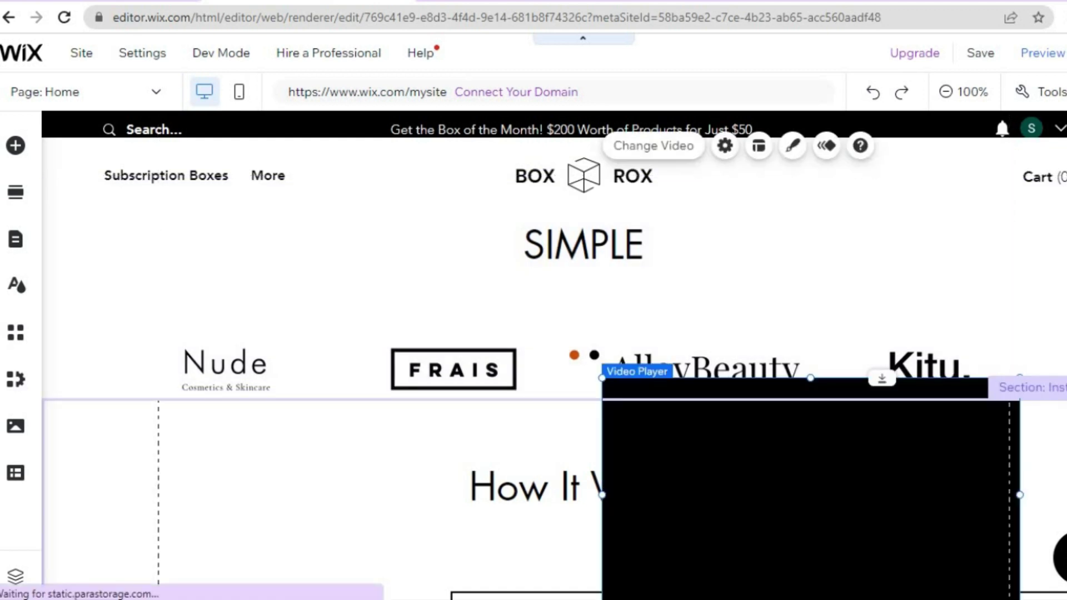
scroll(802, 269, "down", 4)
left_click_drag(802, 269, 572, 315)
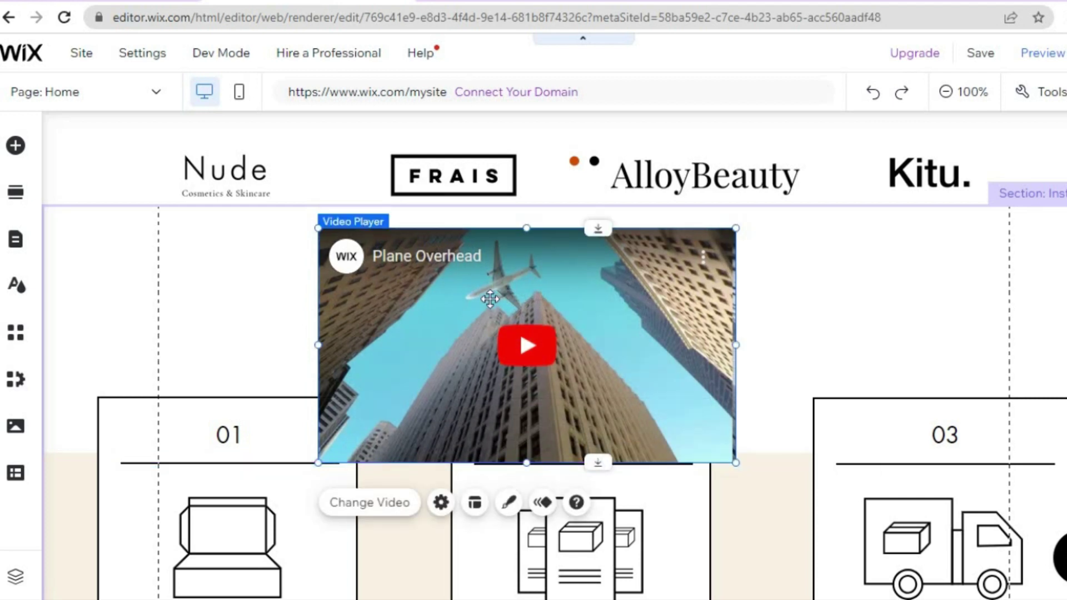
Open the player's video settings, then switch to the YouTube channel tab.
left_click(356, 506)
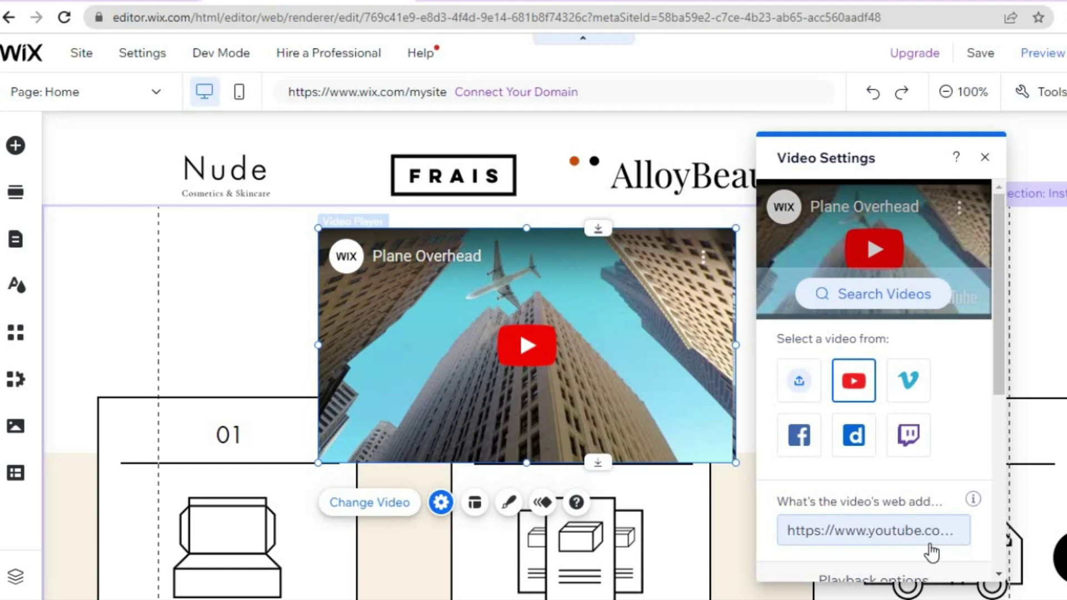
scroll(1000, 359, "down", 2)
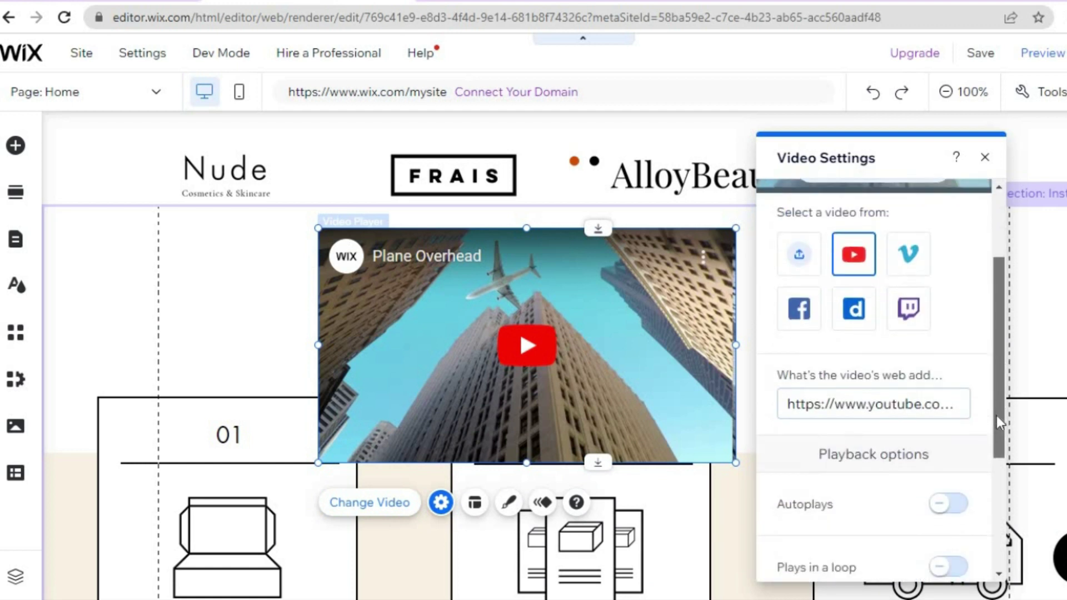
left_click(518, 2)
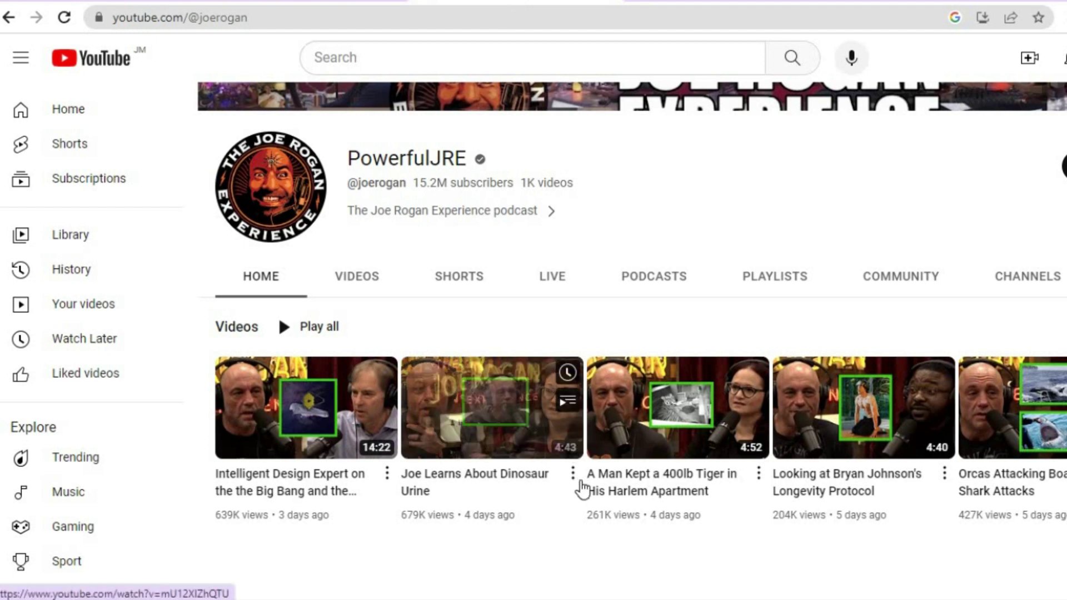
Copy the chosen YouTube video's share link and return to the Wix editor tab.
left_click(574, 476)
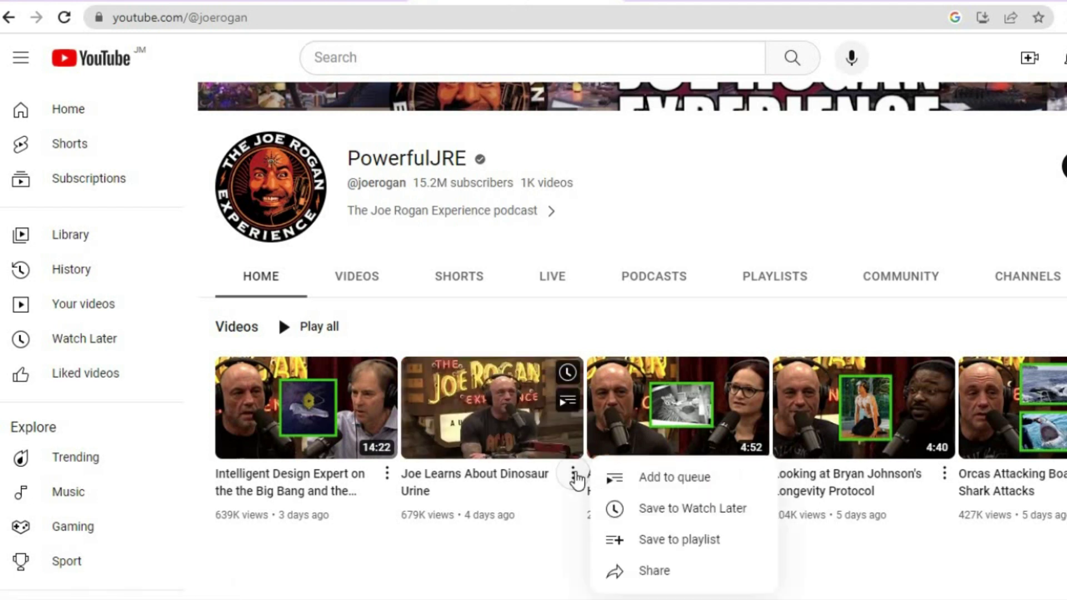
left_click(629, 575)
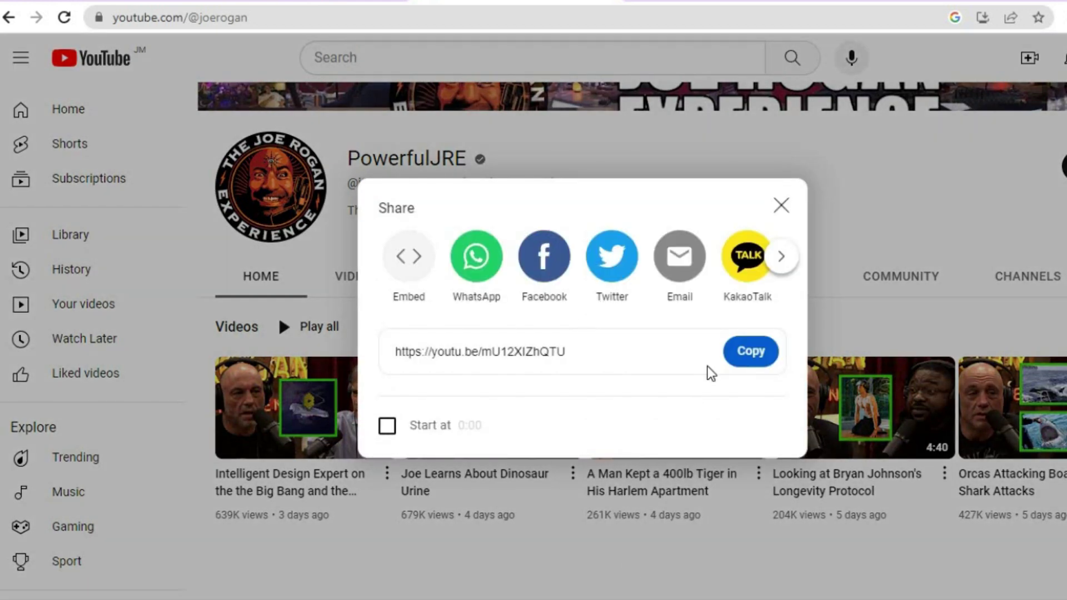
left_click(752, 358)
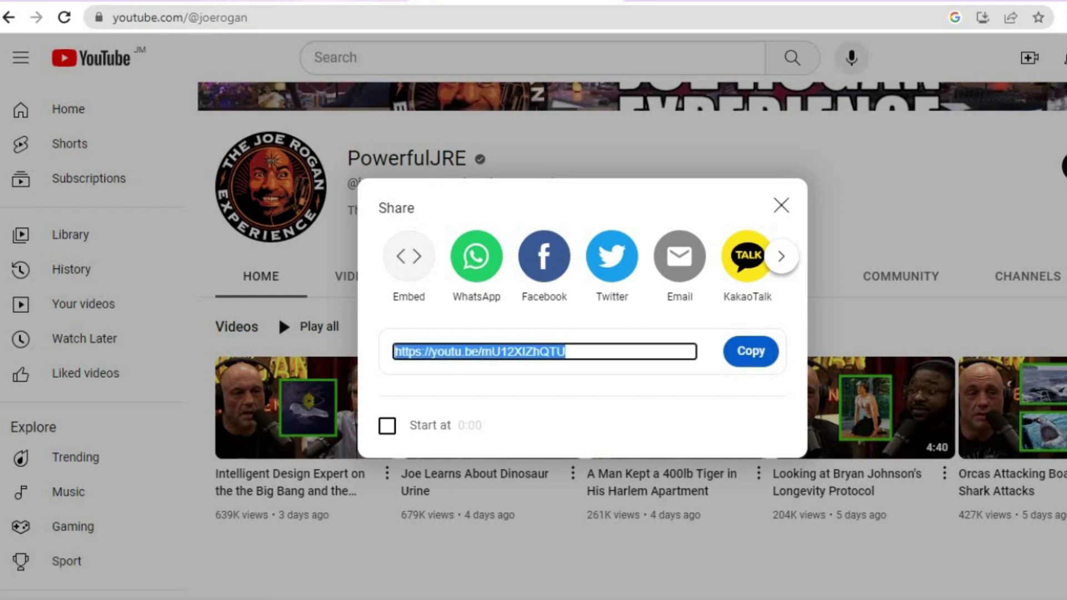
key("ctrl+Tab")
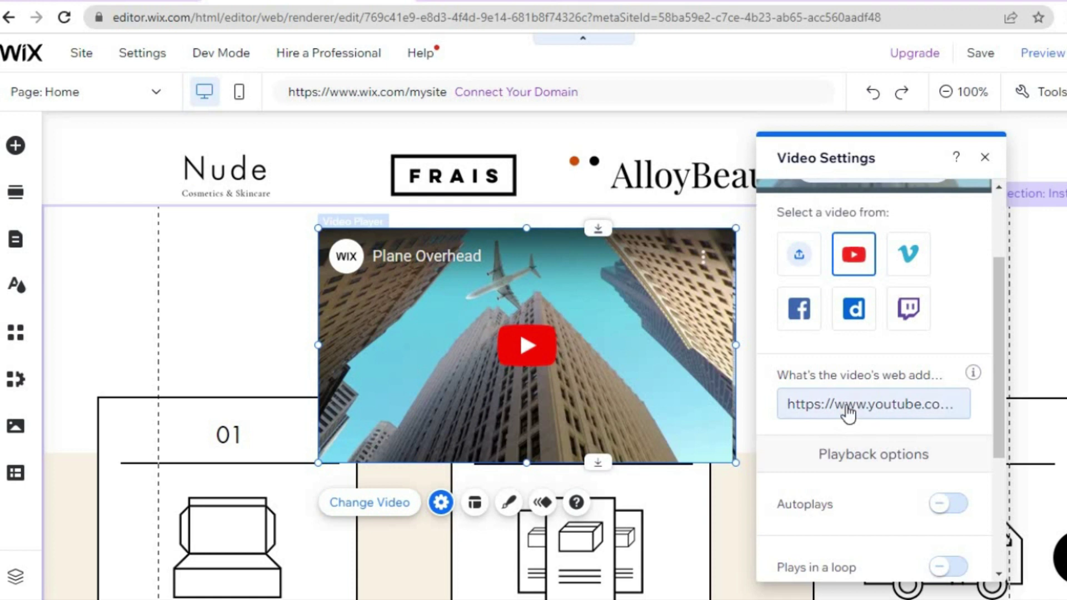
Replace the player's web address with the copied YouTube share link and scroll the settings back up.
left_click(847, 405)
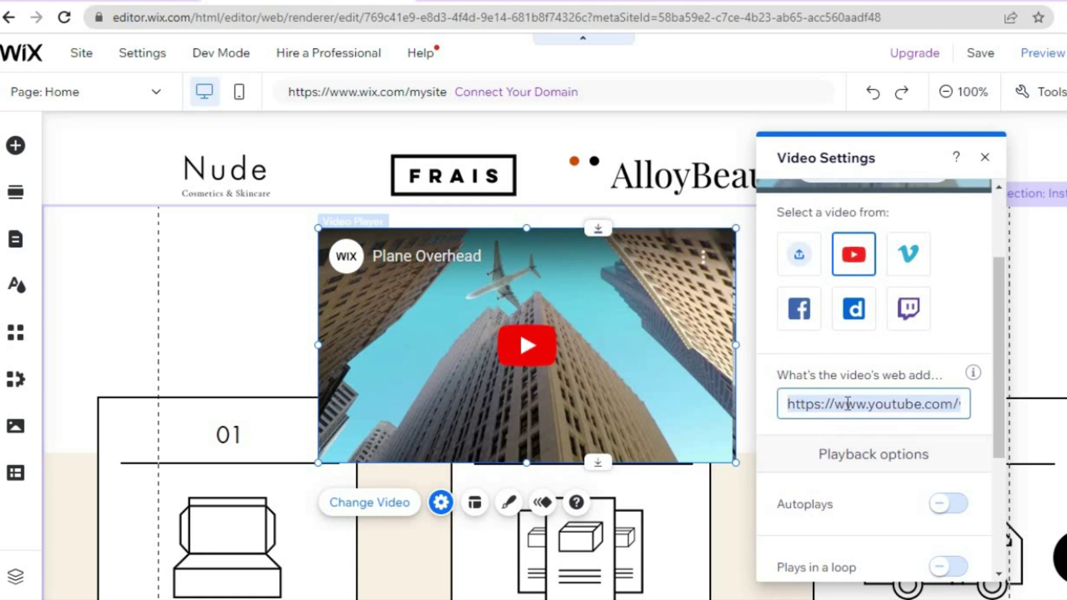
key("BackSpace")
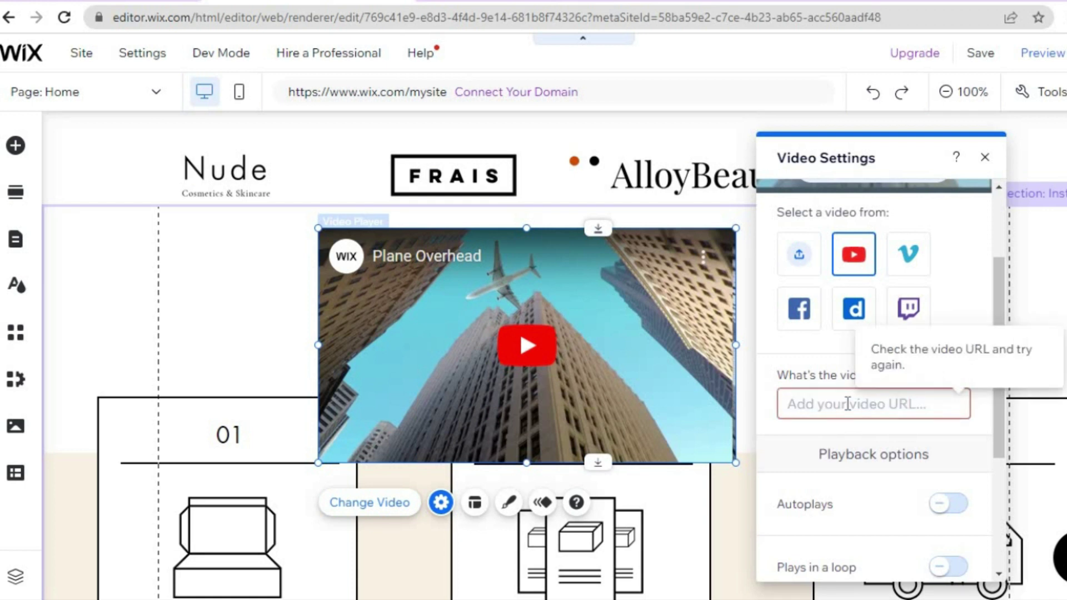
right_click(848, 406)
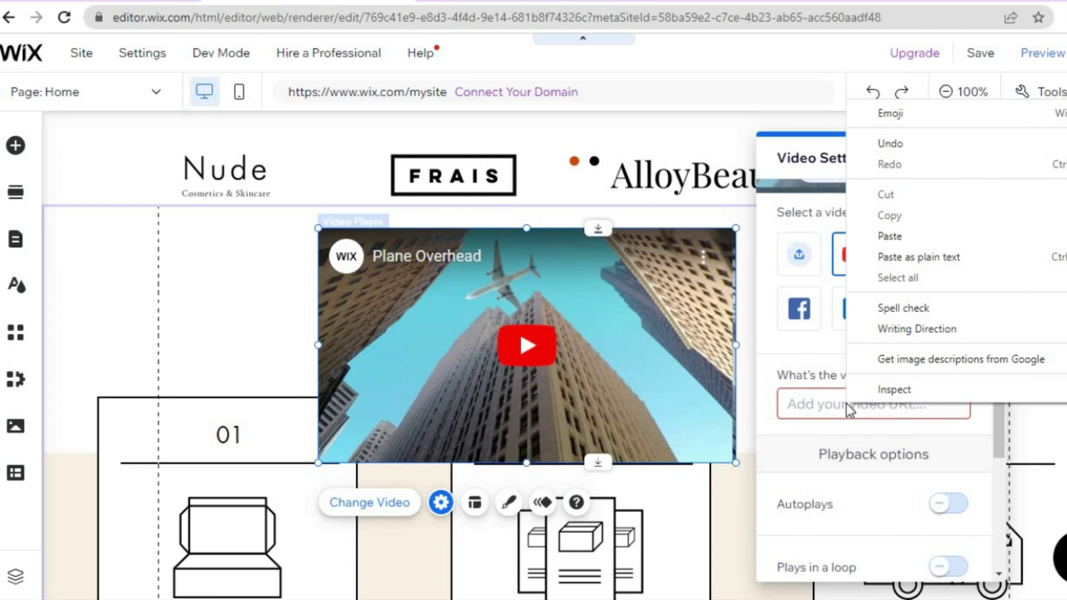
left_click(914, 237)
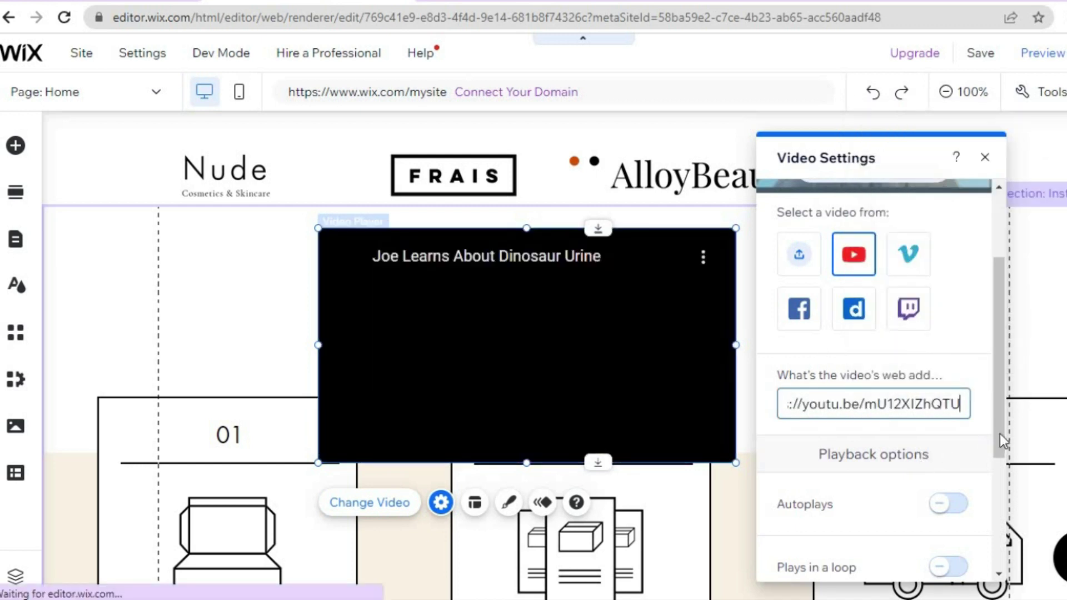
left_click_drag(999, 450, 999, 502)
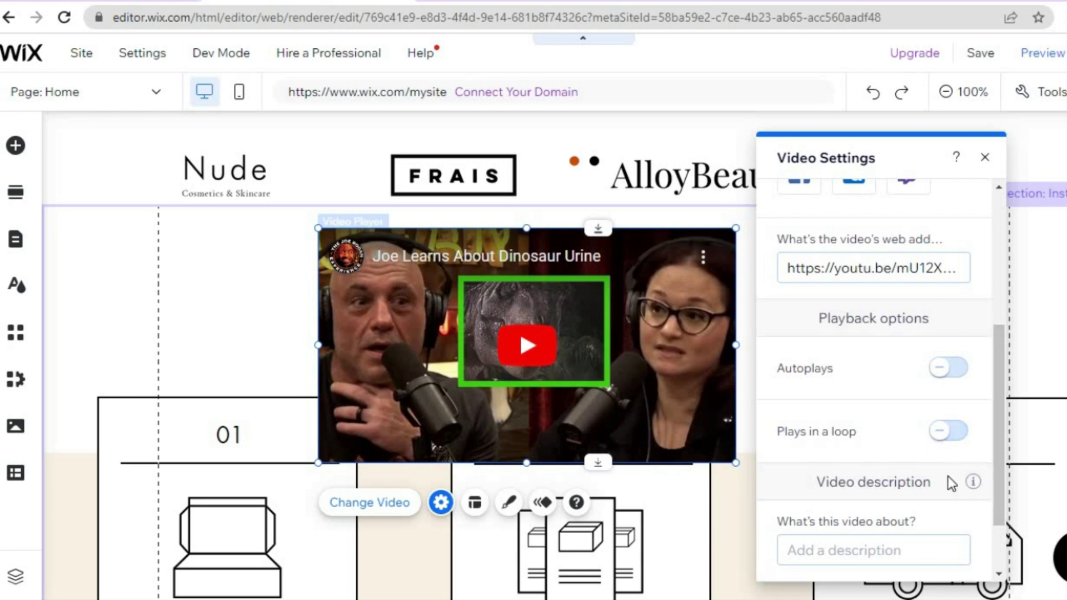
left_click_drag(997, 422, 994, 506)
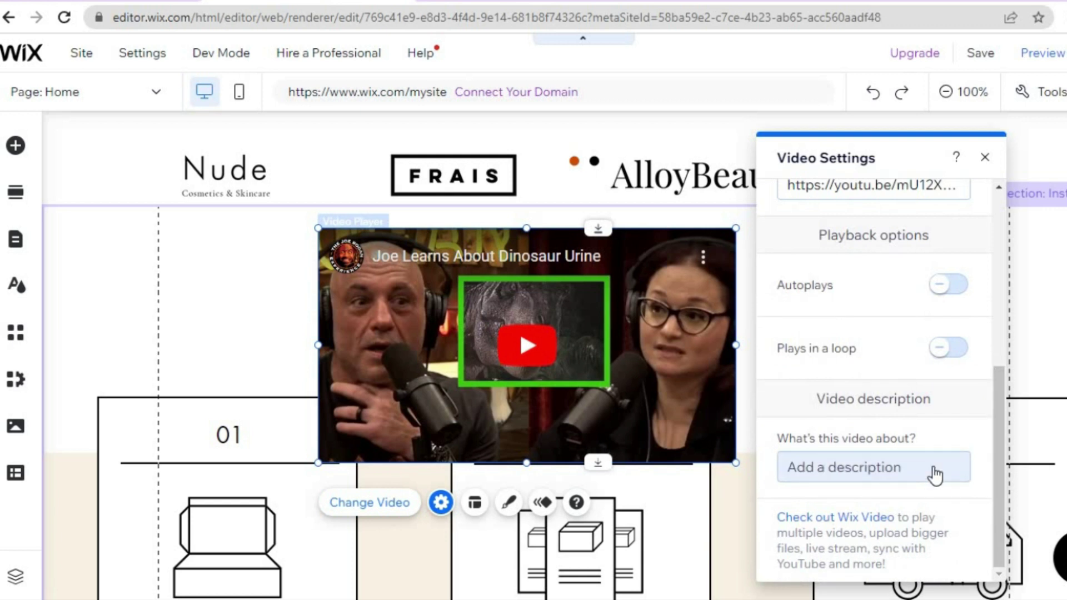
left_click_drag(998, 451, 994, 278)
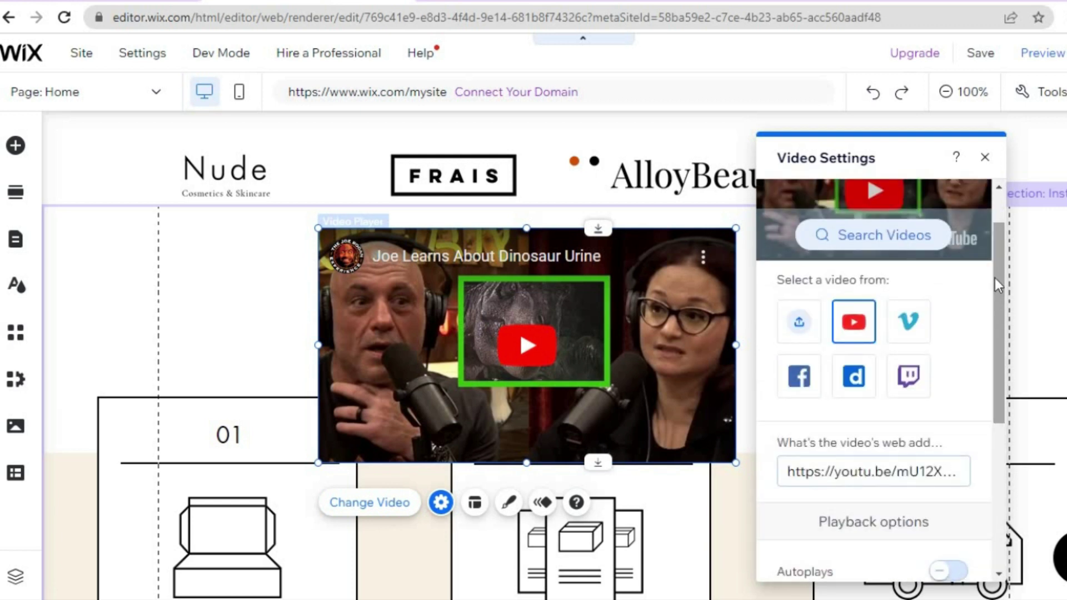
Close Video Settings and delete the YouTube video player from the page.
left_click(984, 157)
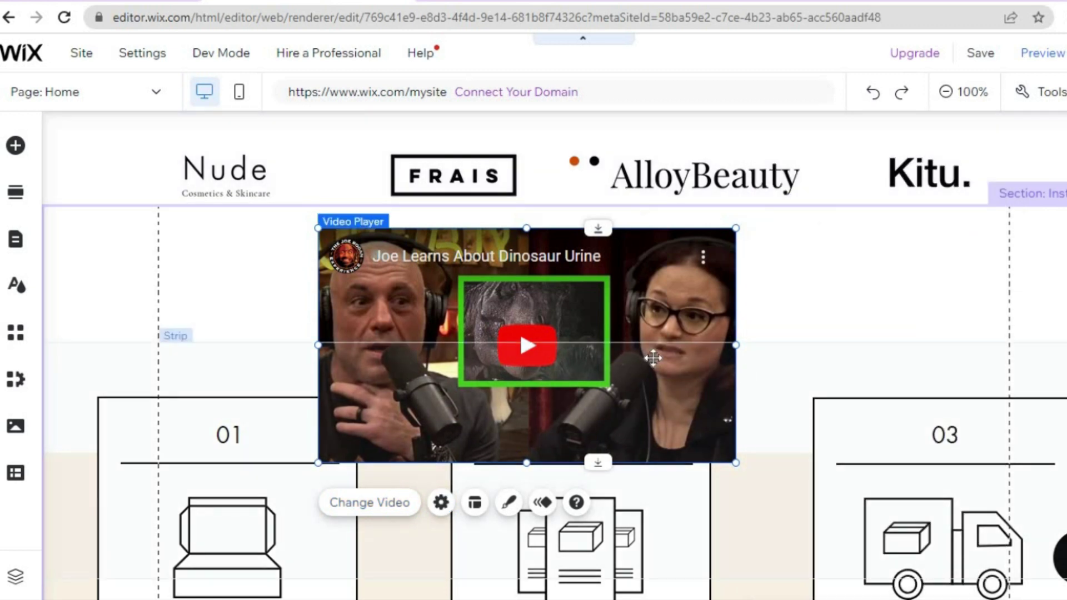
right_click(593, 360)
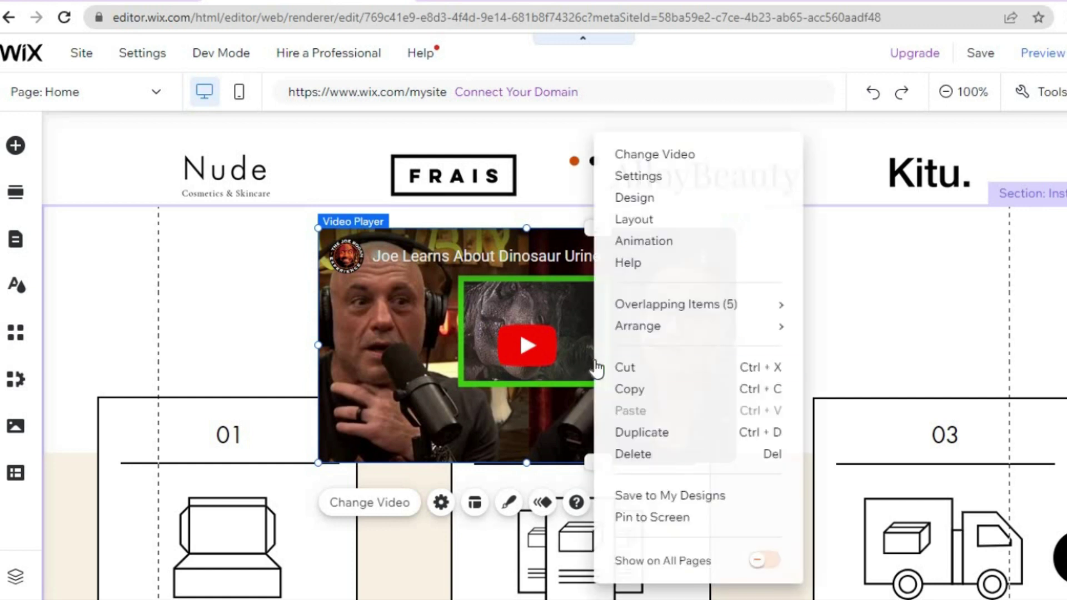
left_click(662, 465)
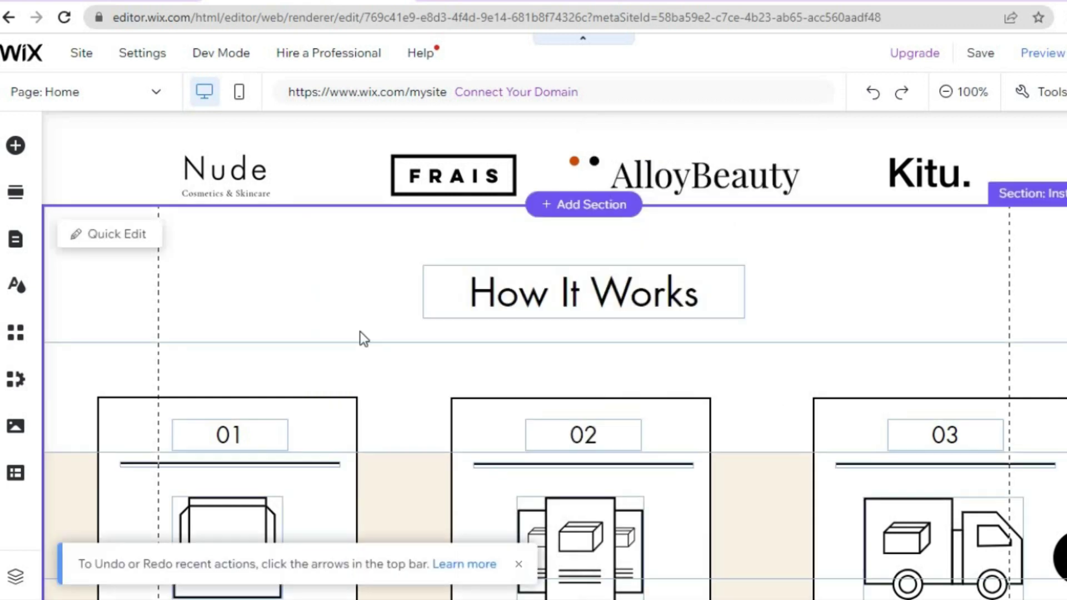
Browse Transparent Video, Video Mask, VideoBox and Wix Video, then return to Single Video Players.
left_click(17, 146)
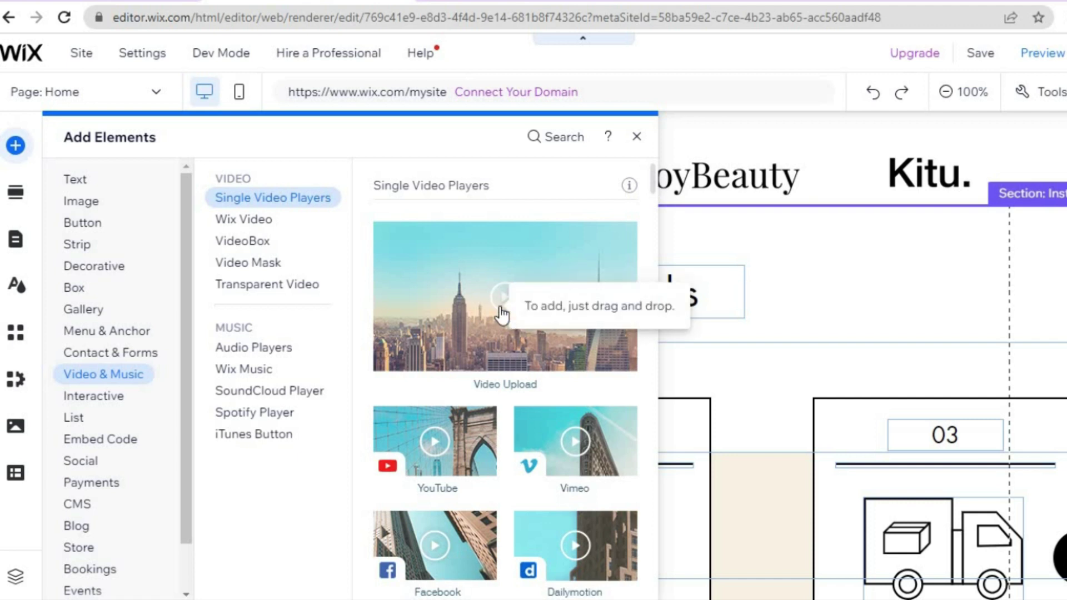
left_click(290, 287)
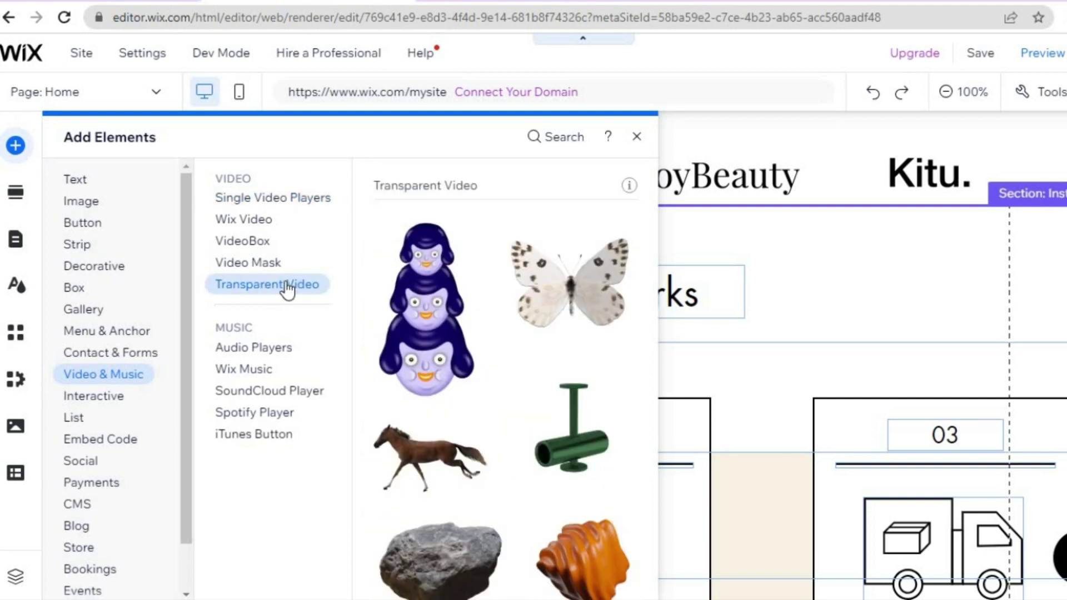
left_click(260, 269)
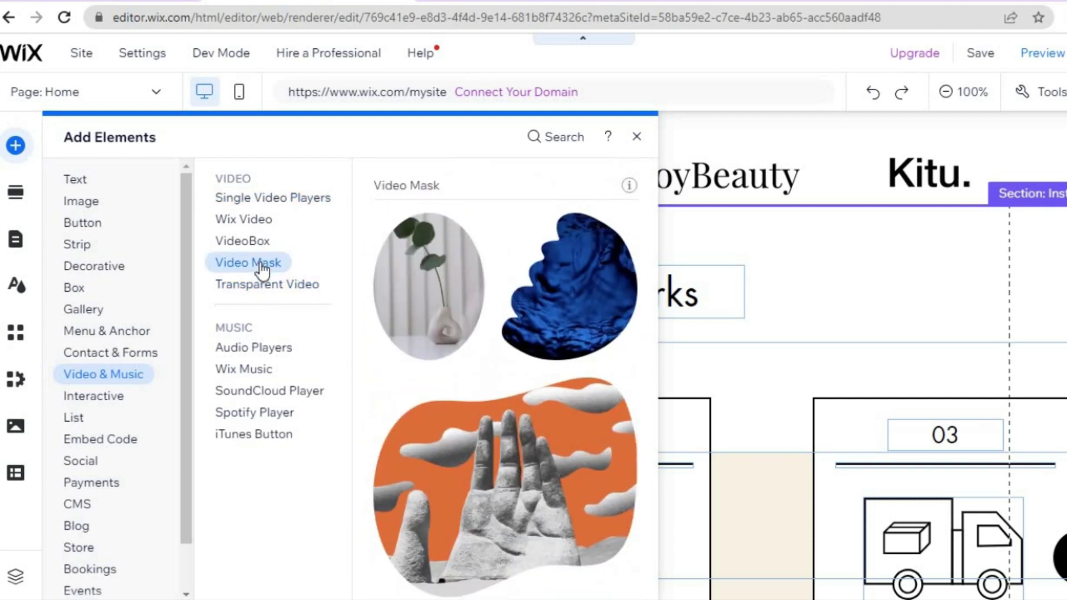
left_click(249, 242)
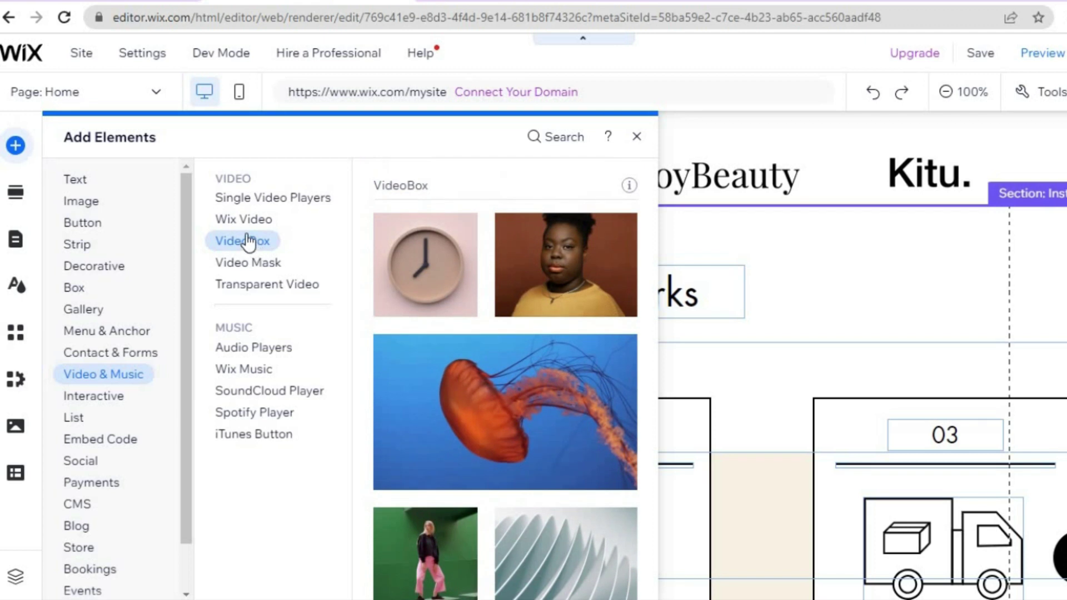
left_click(248, 219)
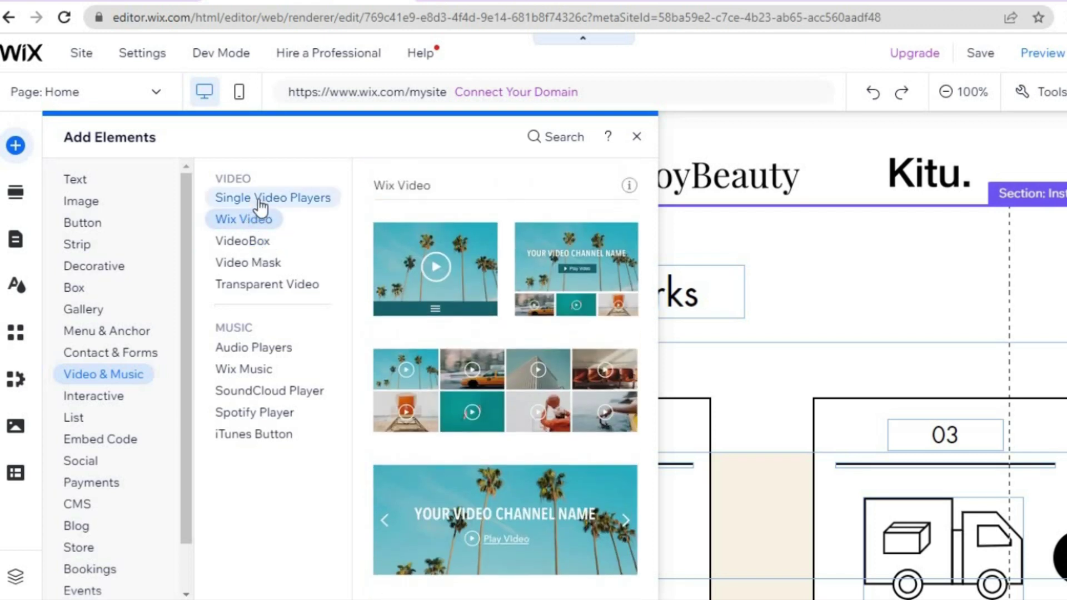
left_click(260, 200)
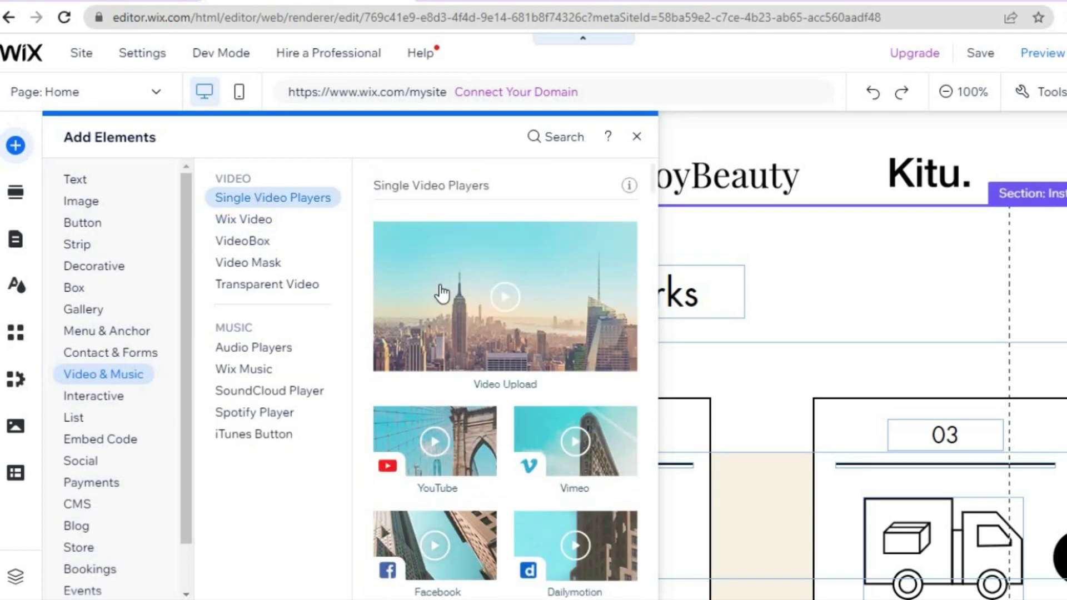
Place a Video Upload player over How It Works and open its video settings.
left_click_drag(821, 361, 593, 369)
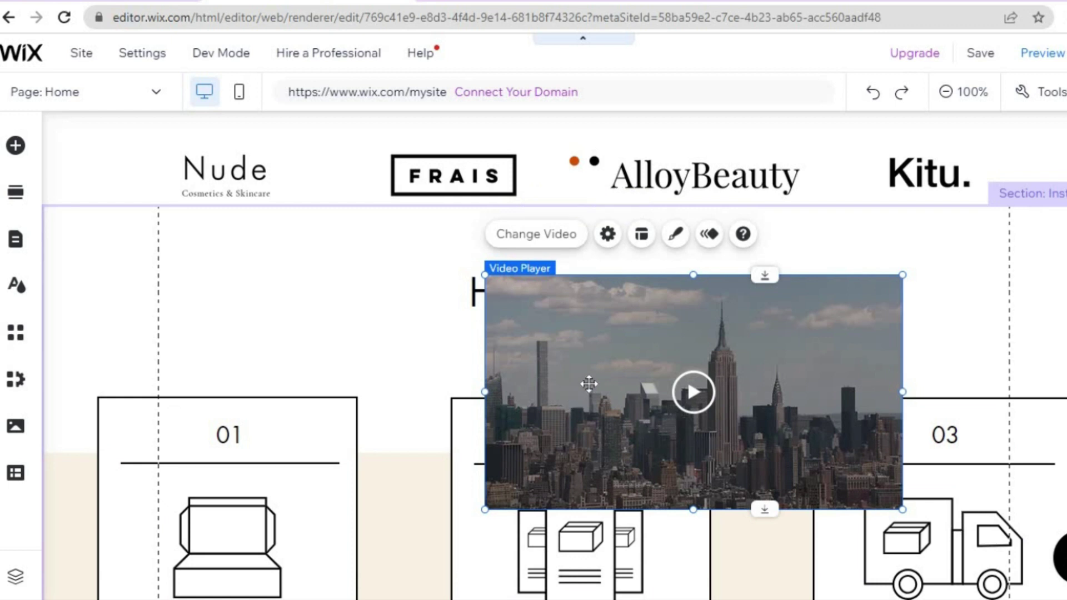
left_click(532, 242)
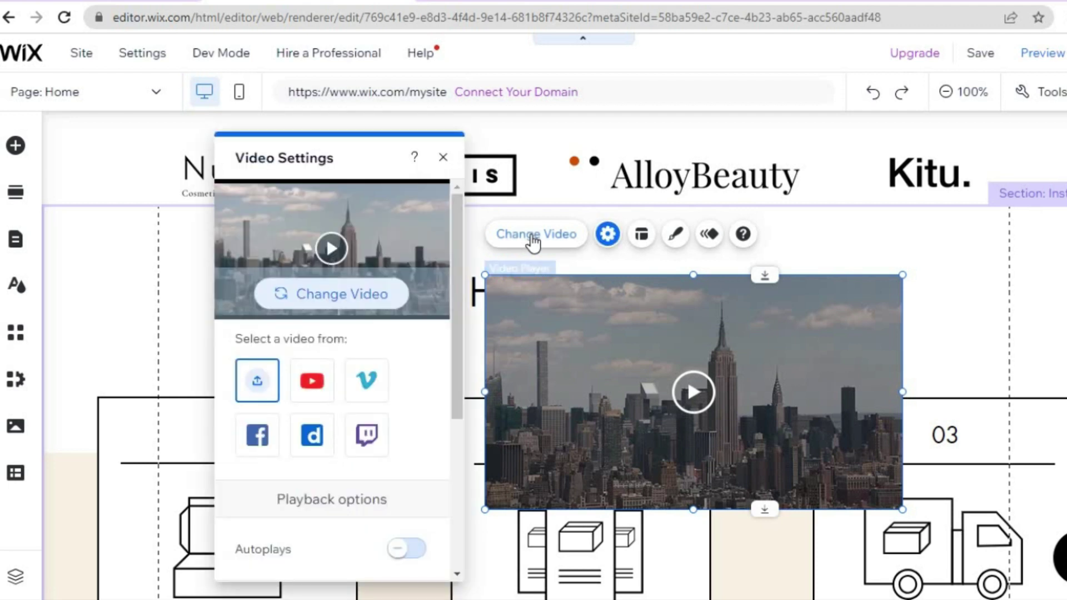
Upload addproductstowix from the computer's Documents folder as the player's video.
left_click(256, 382)
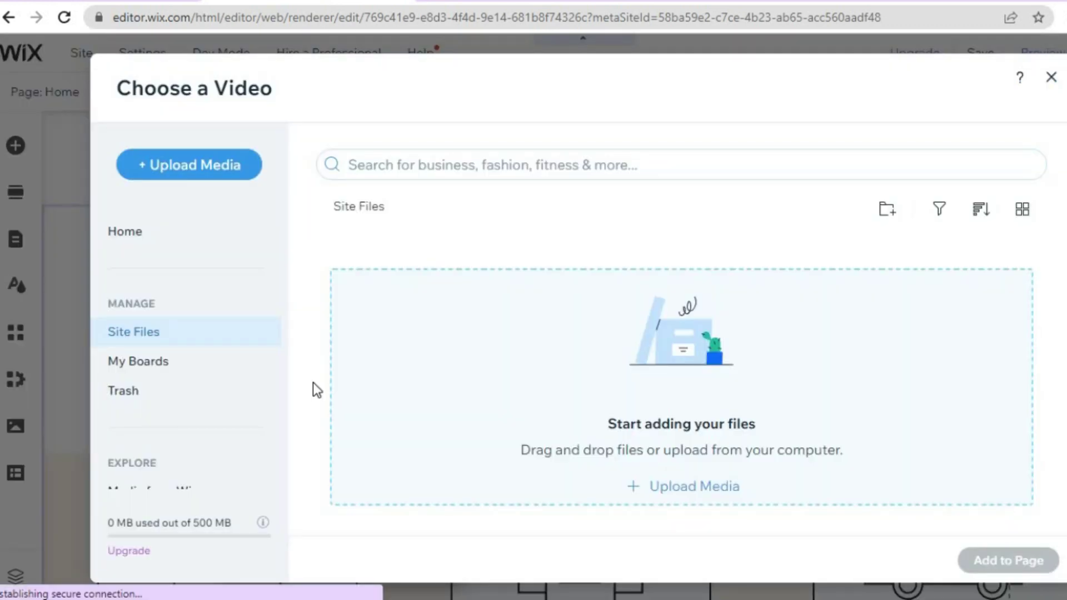
left_click(679, 489)
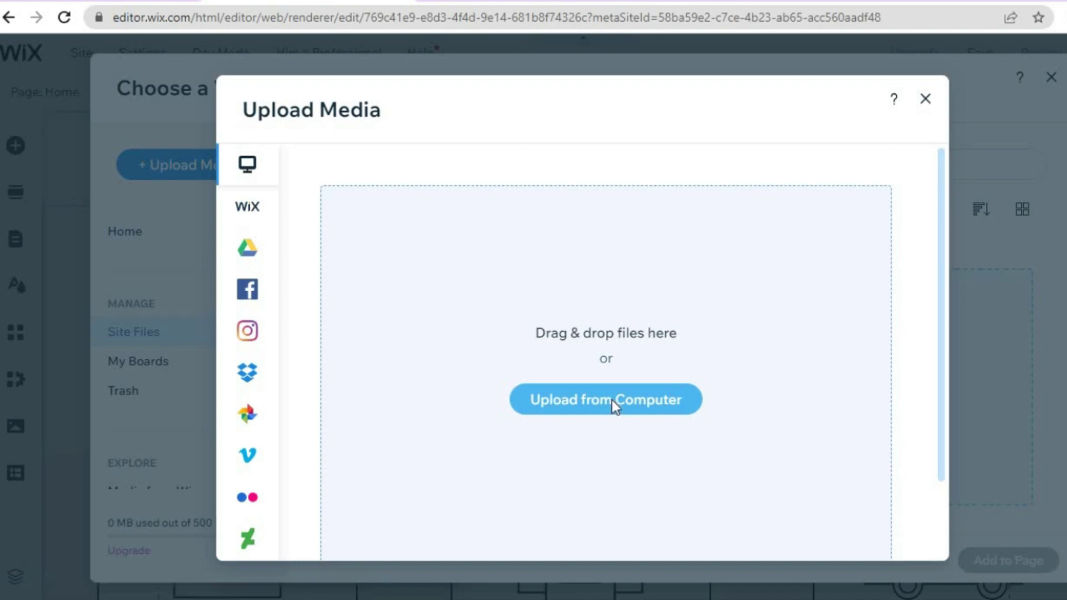
left_click(595, 399)
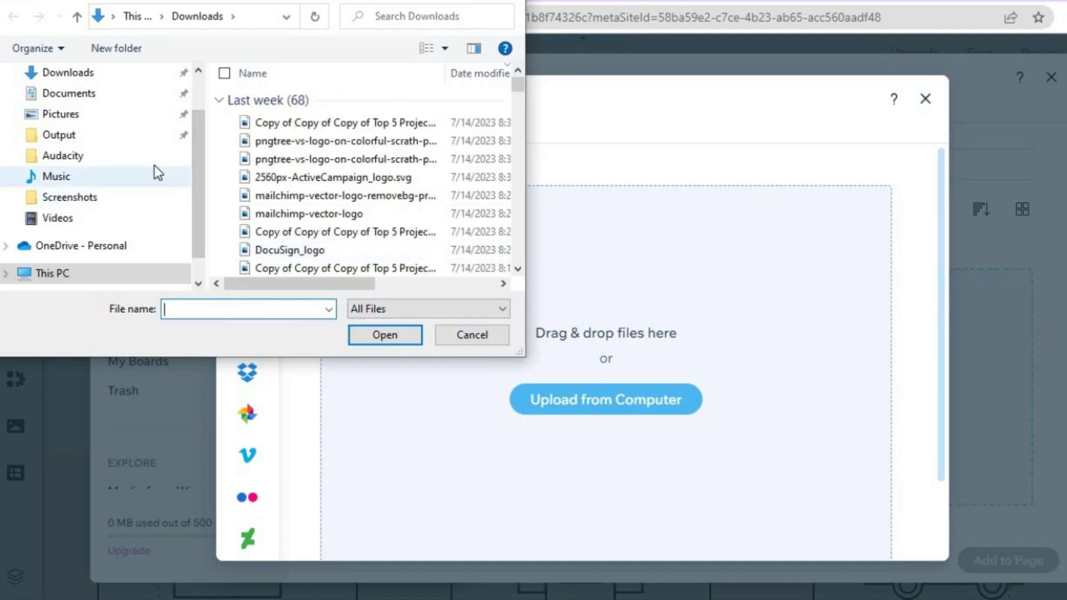
left_click(122, 93)
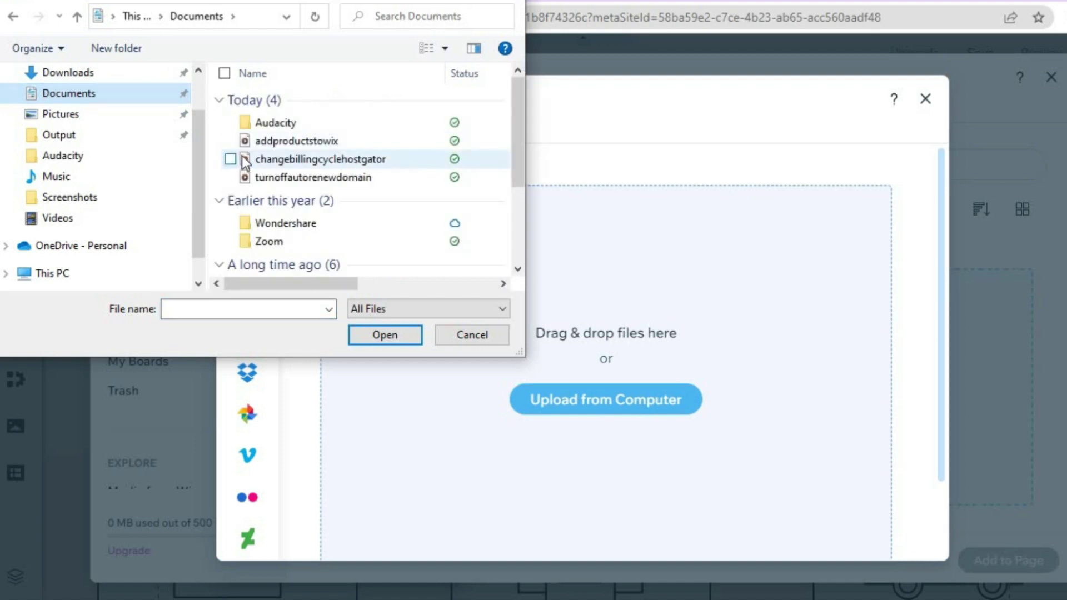
left_click(257, 142)
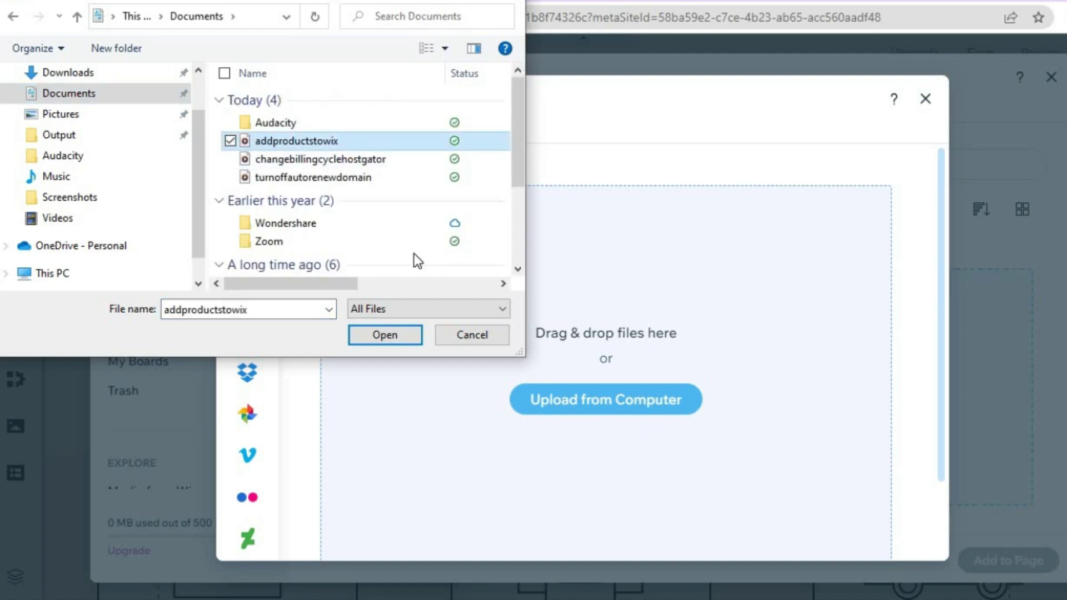
left_click(390, 339)
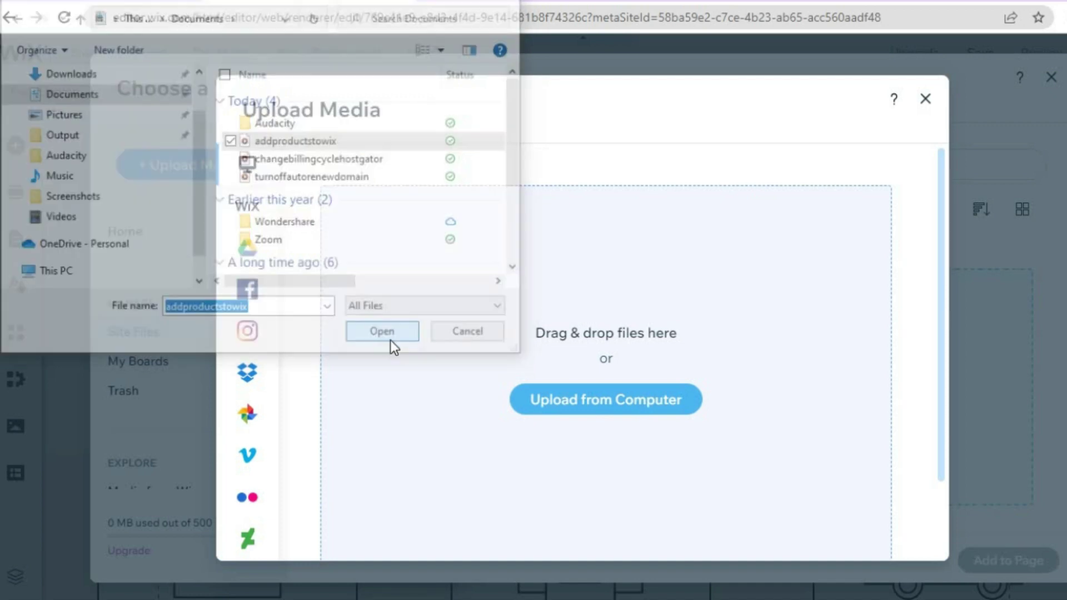